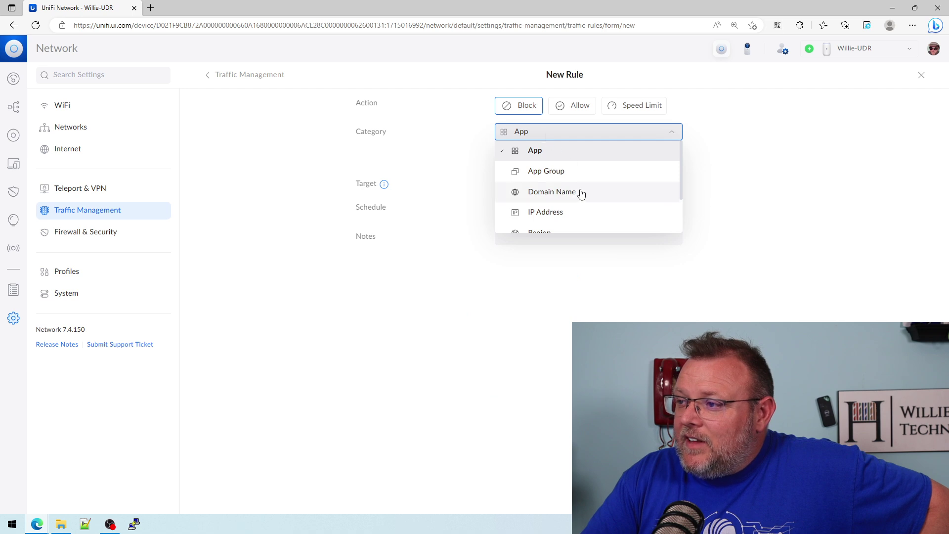
Review the category options for the new traffic rule and keep App as the category.
{"action": "scroll", "coordinate": [580, 192], "scroll_direction": "up", "scroll_amount": 2}
{"action": "scroll", "coordinate": [593, 208], "scroll_direction": "down", "scroll_amount": 1}
{"action": "scroll", "coordinate": [600, 215], "scroll_direction": "down", "scroll_amount": 1}
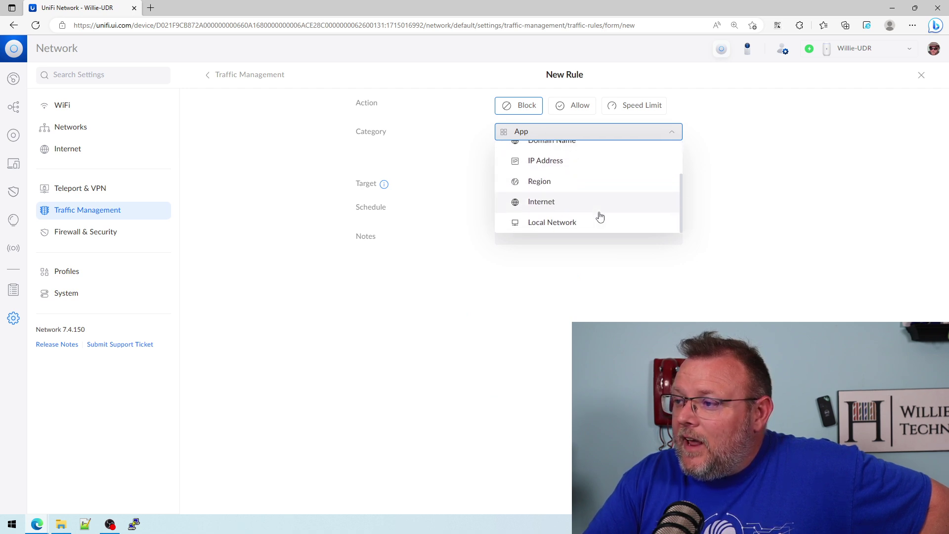
{"action": "scroll", "coordinate": [597, 216], "scroll_direction": "up", "scroll_amount": 3}
{"action": "scroll", "coordinate": [567, 194], "scroll_direction": "down", "scroll_amount": 1}
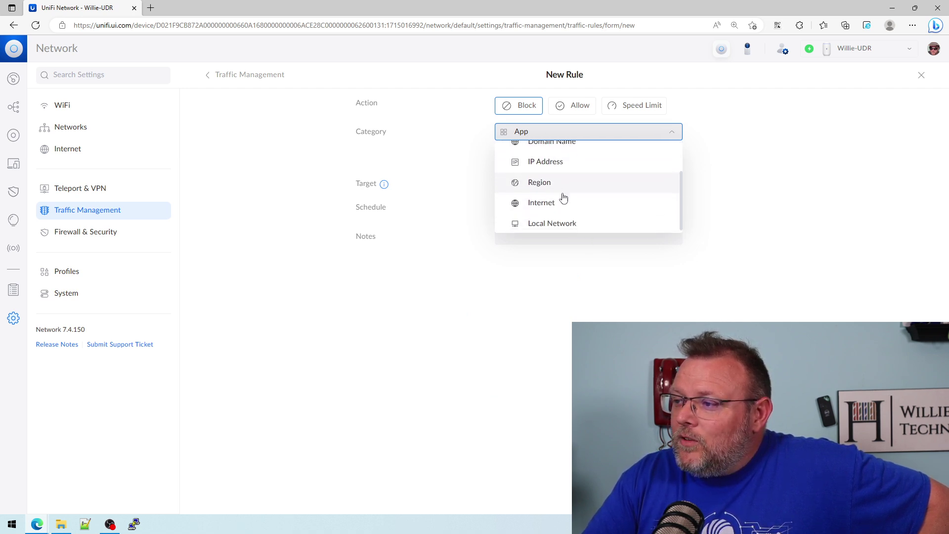
{"action": "scroll", "coordinate": [534, 192], "scroll_direction": "up", "scroll_amount": 2}
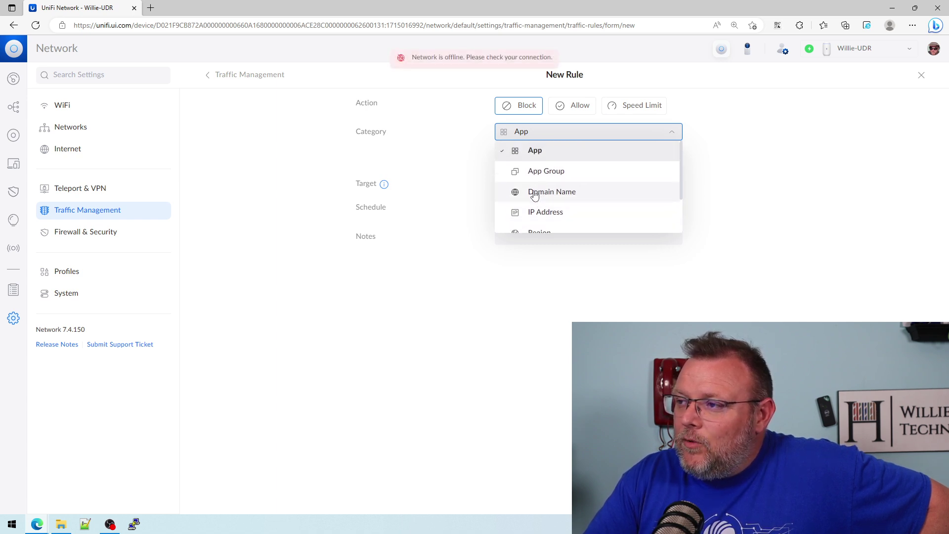
{"action": "left_click", "coordinate": [514, 151]}
Try to choose SMTP as the blocked app by searching the app list for "smt", and remove the wrongly selected app.
{"action": "left_click", "coordinate": [594, 158]}
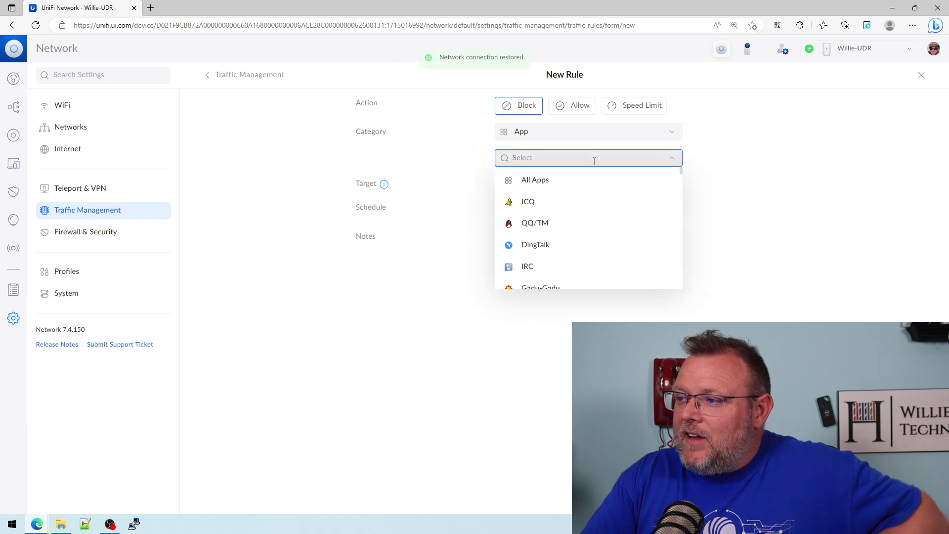
{"action": "type", "text": "smy"}
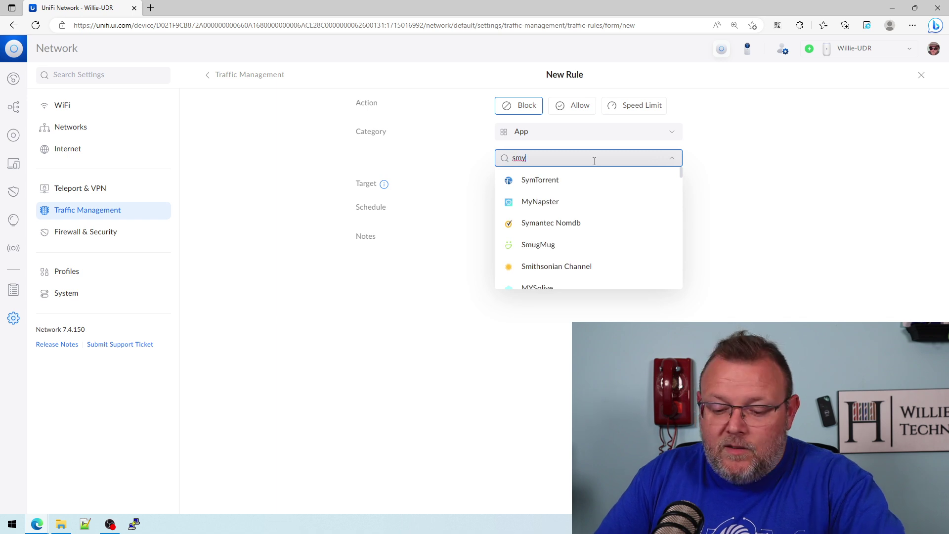
{"action": "key", "text": "BackSpace"}
{"action": "type", "text": "t"}
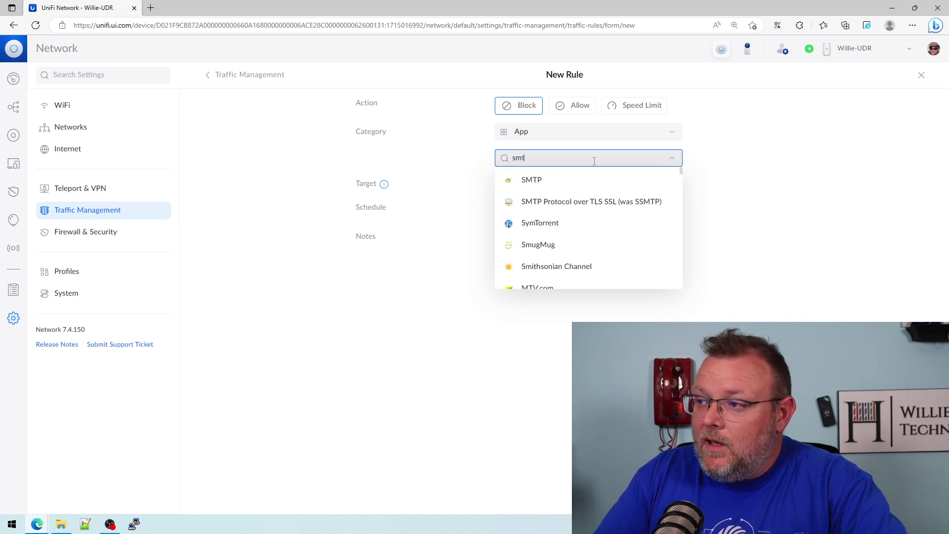
{"action": "left_click", "coordinate": [546, 186]}
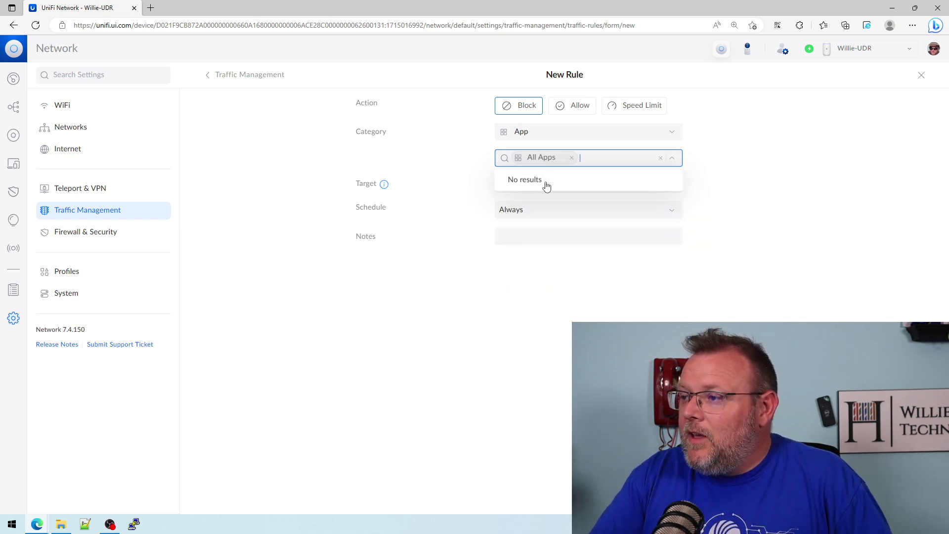
{"action": "left_click", "coordinate": [572, 158]}
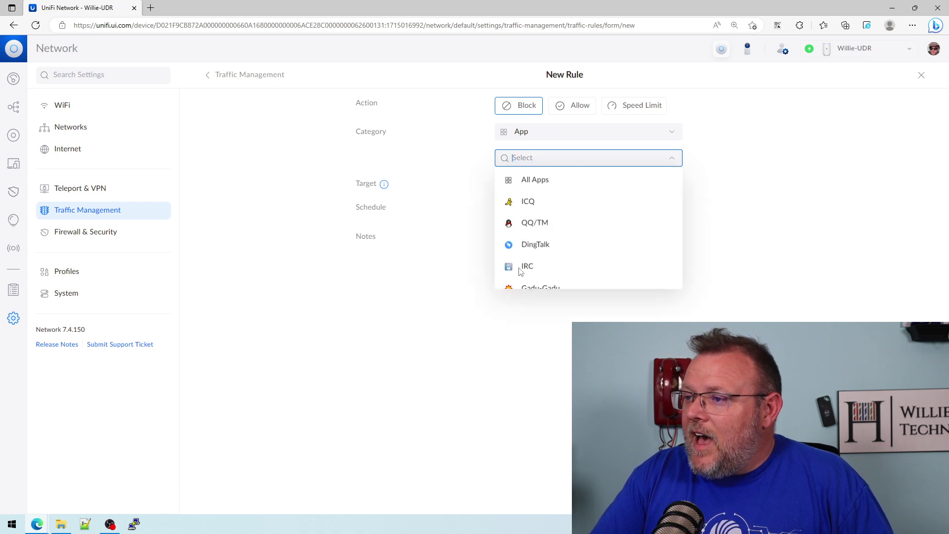
Leave the unfinished traffic rule and open the Firewall & Security settings.
{"action": "left_click", "coordinate": [415, 220]}
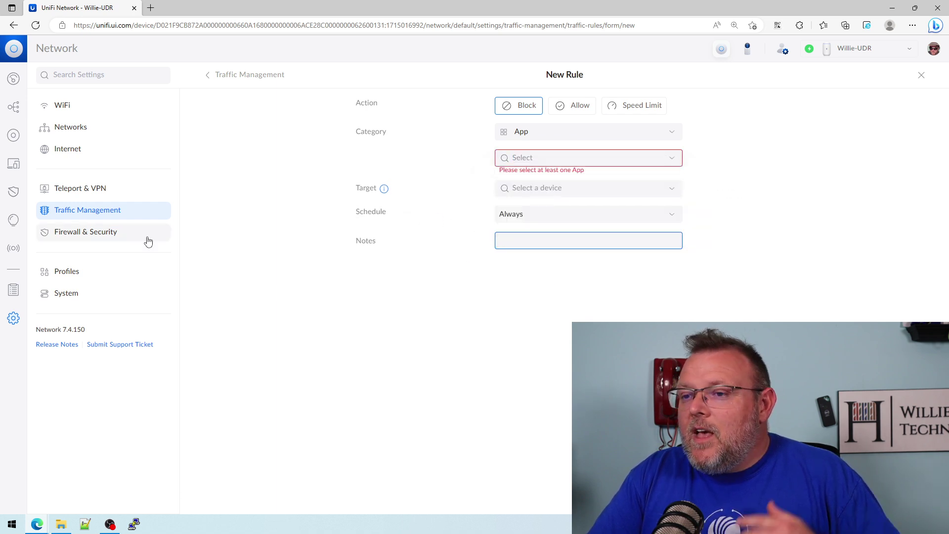
{"action": "left_click", "coordinate": [96, 239]}
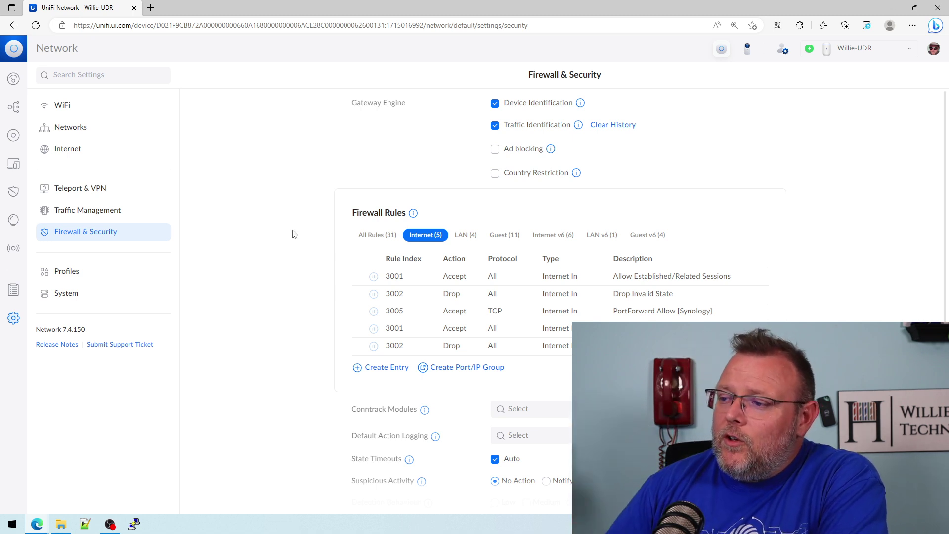
In PuTTY, test a Telnet connection to smtp.aol.com on port 25 and close the session.
{"action": "left_click", "coordinate": [134, 524]}
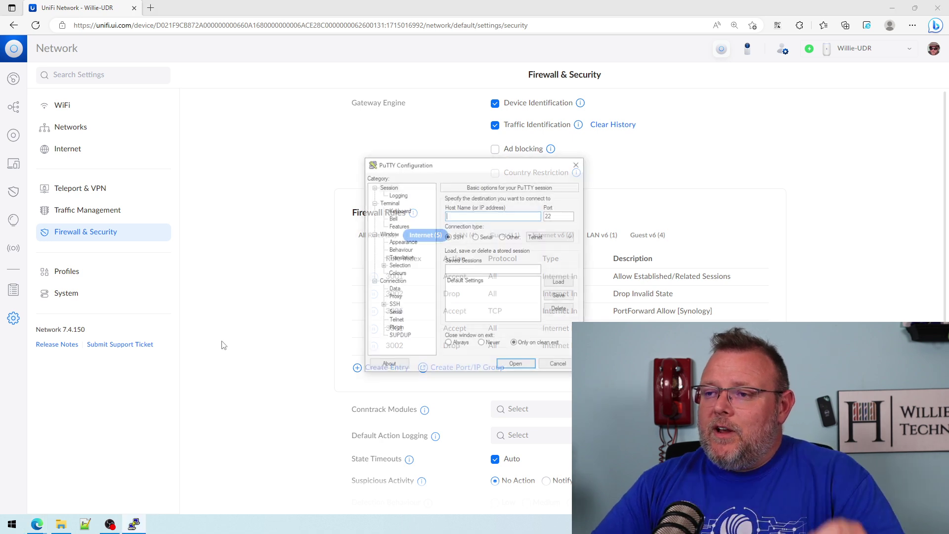
{"action": "left_click_drag", "start_coordinate": [514, 167], "coordinate": [357, 111]}
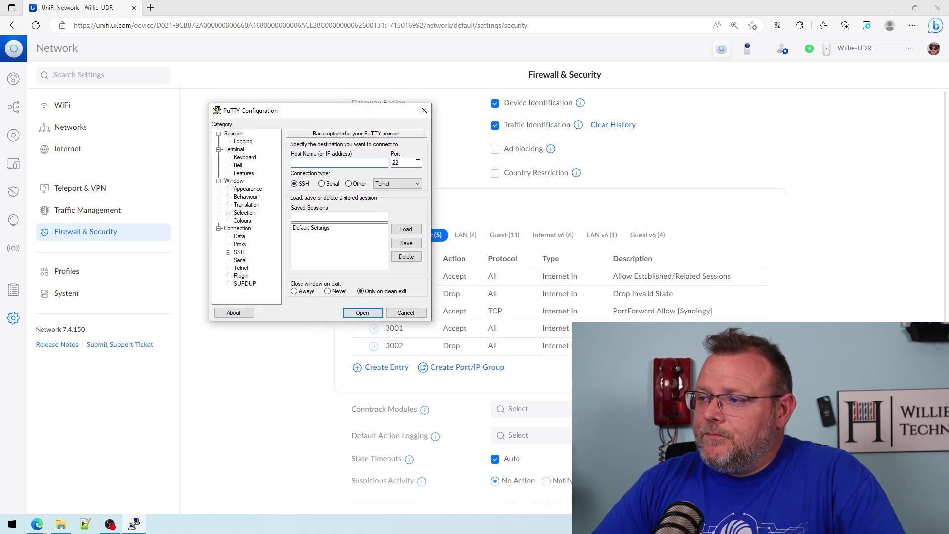
{"action": "left_click", "coordinate": [360, 184]}
{"action": "double_click", "coordinate": [402, 162]}
{"action": "type", "text": "25"}
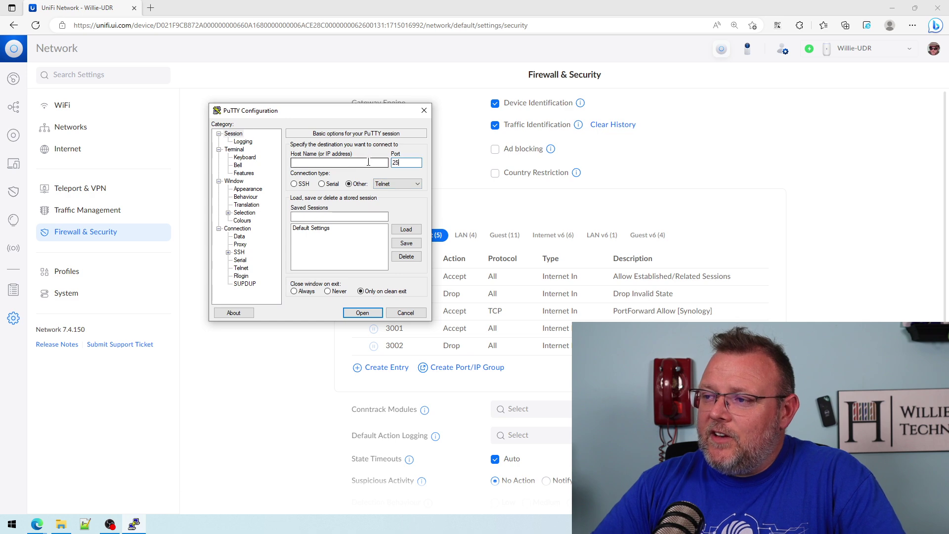
{"action": "left_click", "coordinate": [333, 164]}
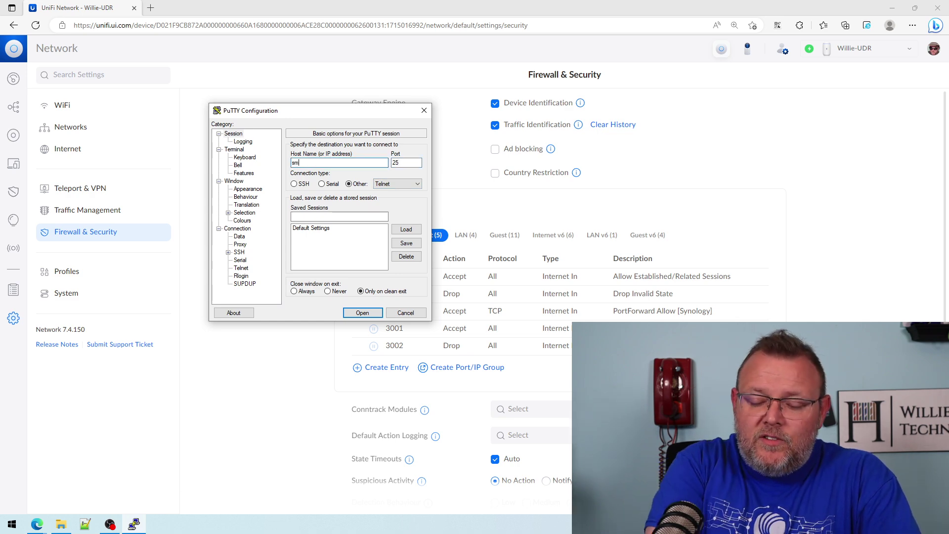
{"action": "type", "text": "smtp.aol.com"}
{"action": "key", "text": "Return"}
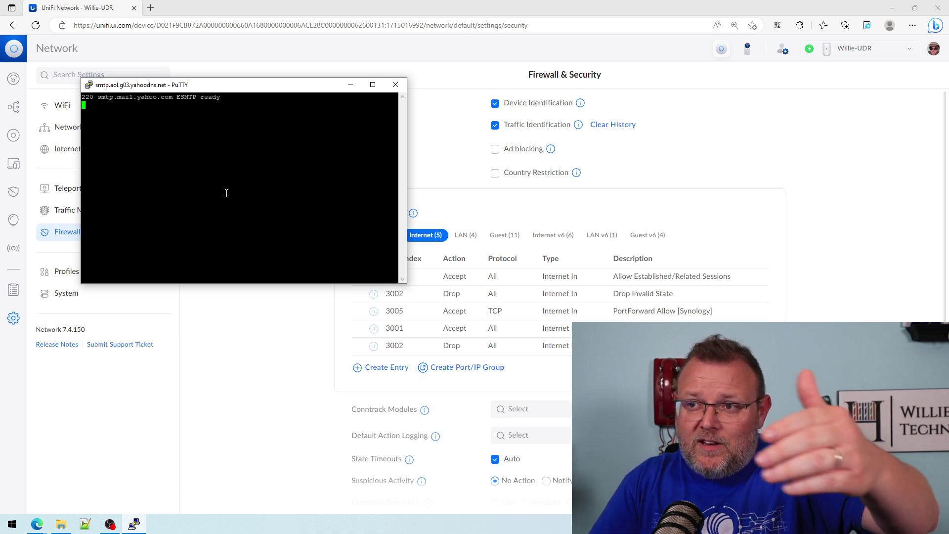
{"action": "left_click", "coordinate": [396, 87]}
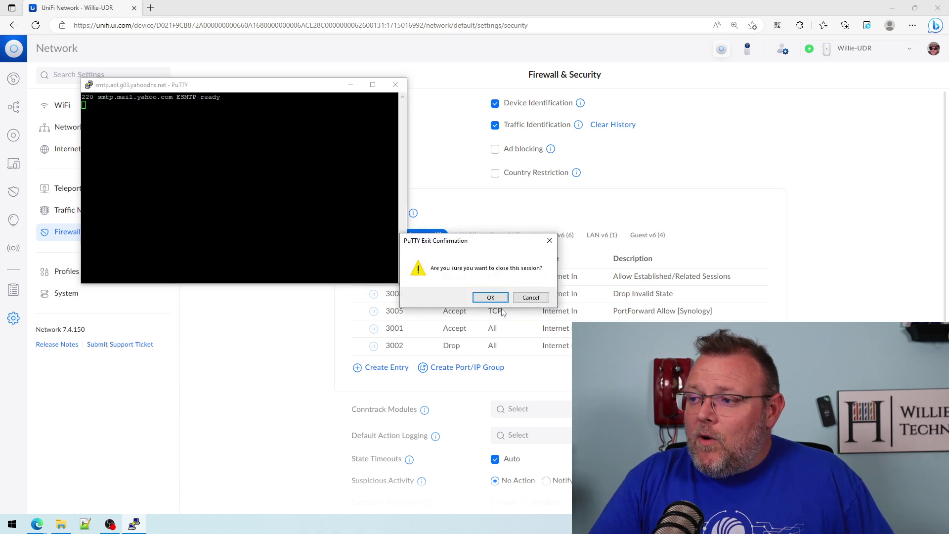
{"action": "left_click", "coordinate": [489, 296]}
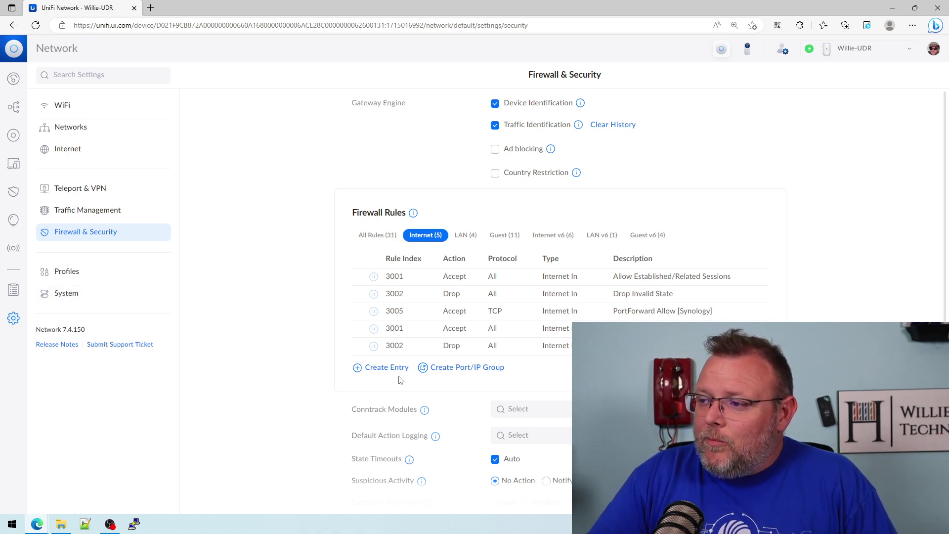
Create an Internet Out firewall rule described as "Block SMTP Network Wide" with the action Drop.
{"action": "left_click", "coordinate": [384, 368]}
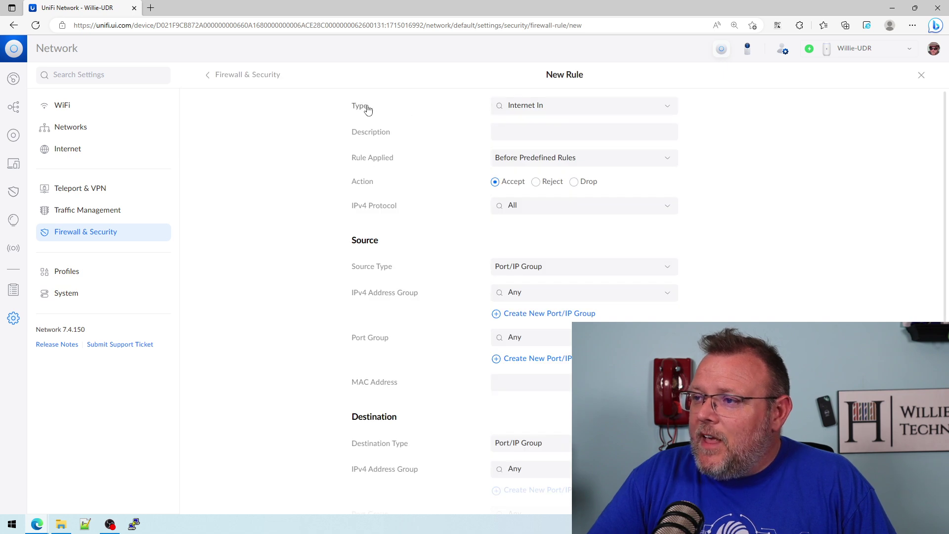
{"action": "left_click", "coordinate": [546, 105]}
{"action": "left_click", "coordinate": [534, 143]}
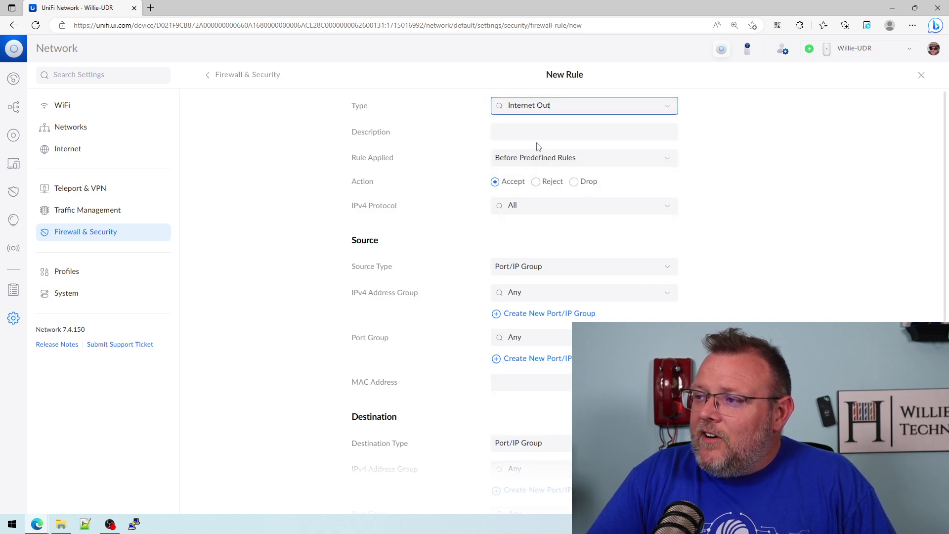
{"action": "left_click", "coordinate": [516, 132]}
{"action": "type", "text": "Block SMT"}
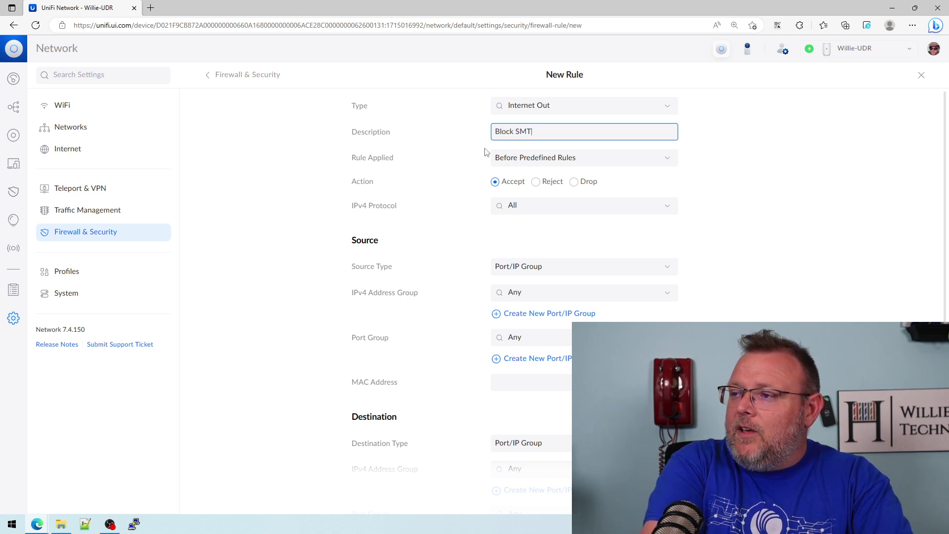
{"action": "type", "text": "P Netwo"}
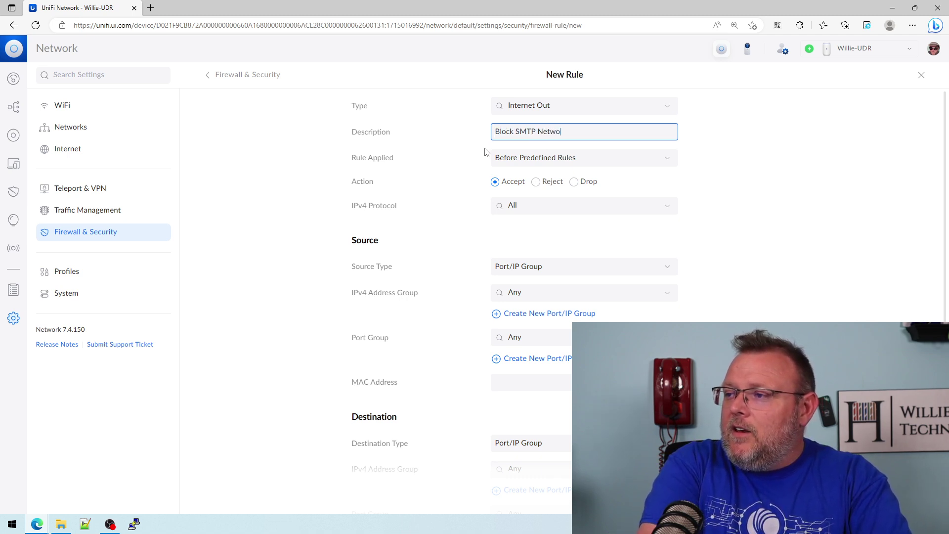
{"action": "type", "text": "rk Wide"}
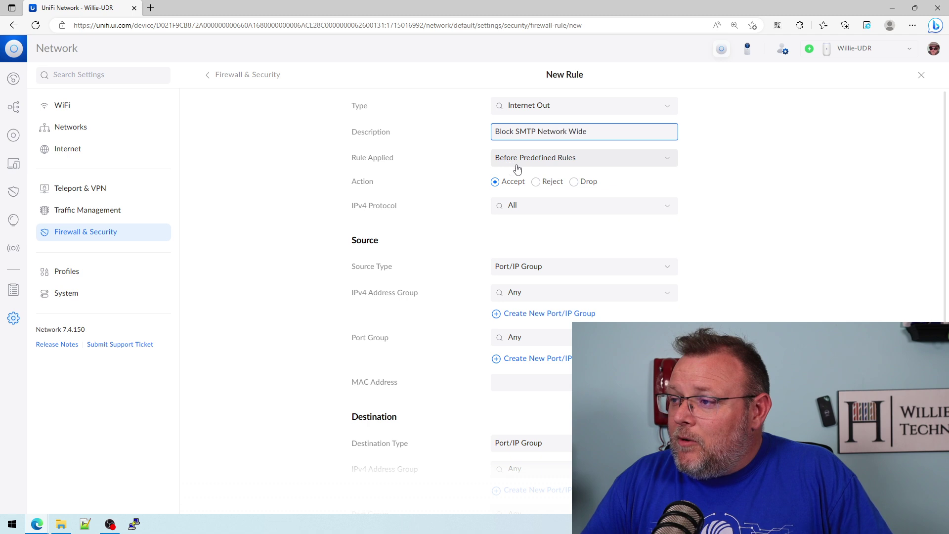
{"action": "left_click", "coordinate": [574, 182]}
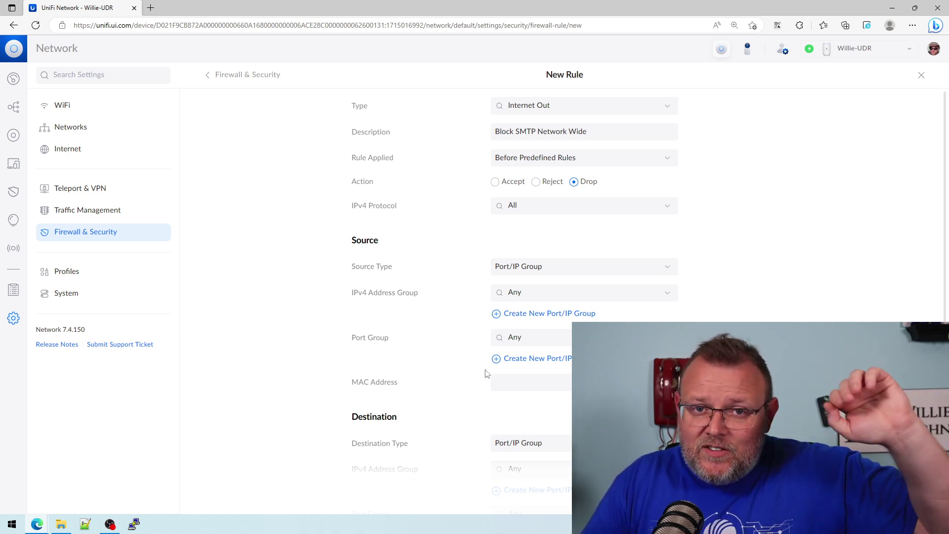
Create a port group named SMTP containing port 25 for the rule's destination.
{"action": "scroll", "coordinate": [482, 376], "scroll_direction": "down", "scroll_amount": 1}
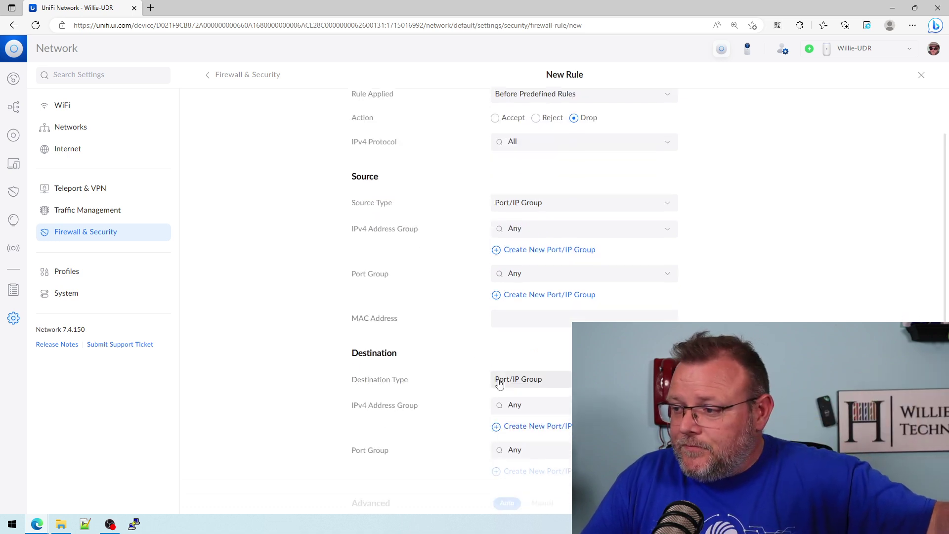
{"action": "scroll", "coordinate": [496, 383], "scroll_direction": "down", "scroll_amount": 1}
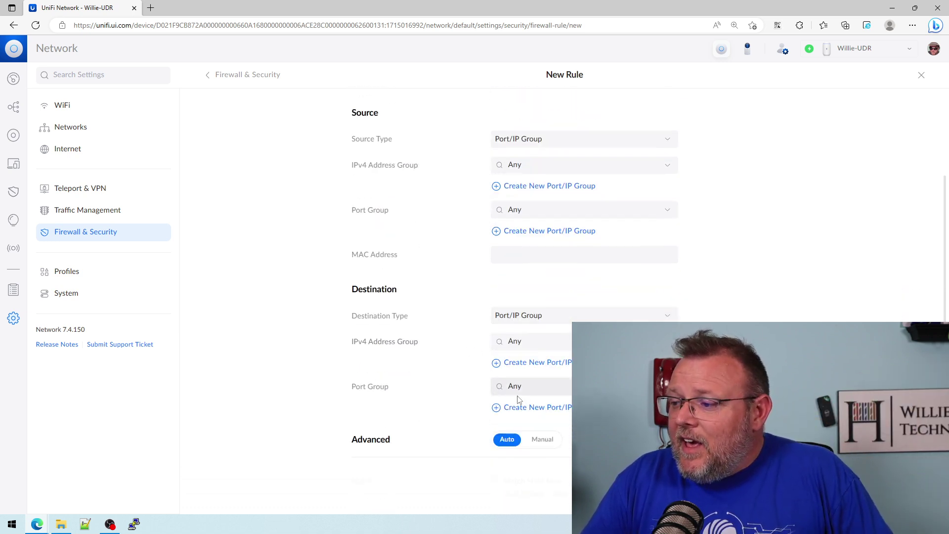
{"action": "left_click", "coordinate": [557, 409]}
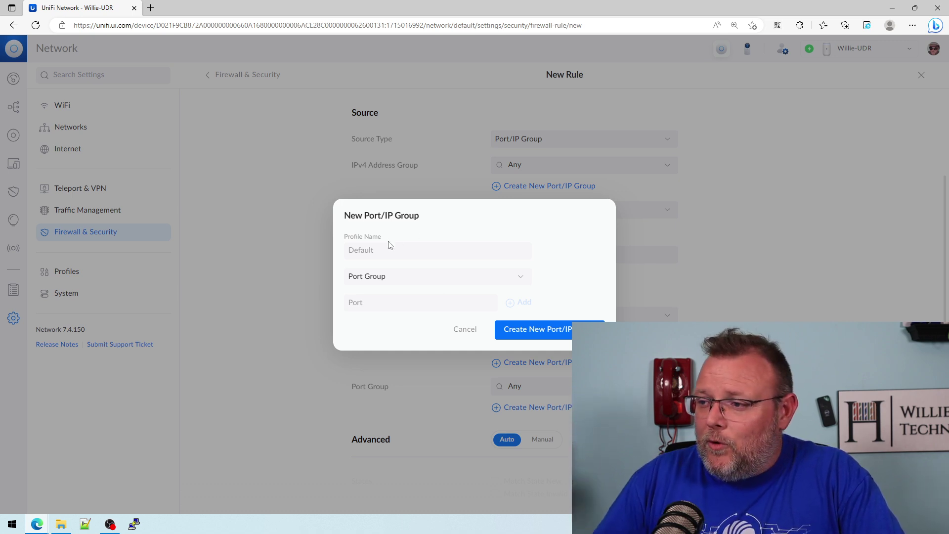
{"action": "left_click", "coordinate": [379, 252]}
{"action": "type", "text": "SMTP"}
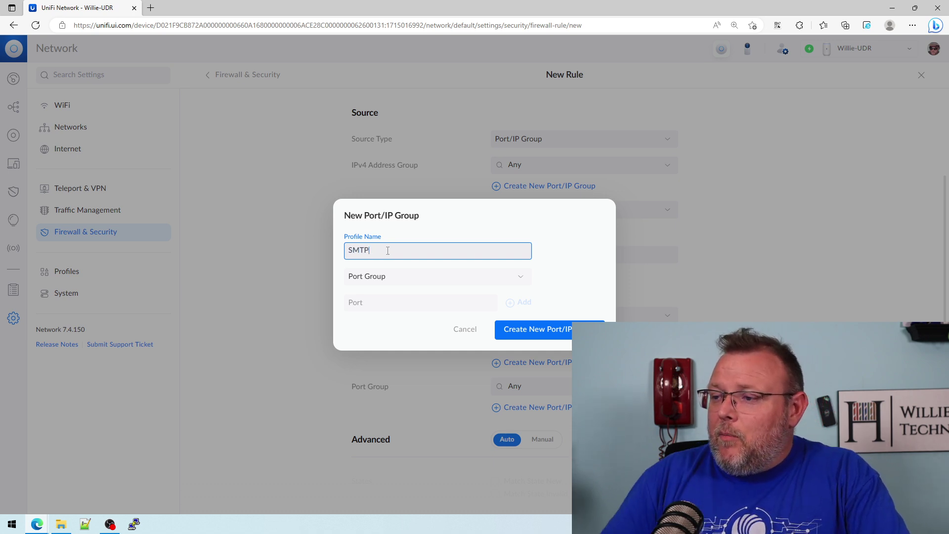
{"action": "left_click", "coordinate": [374, 306]}
{"action": "type", "text": "25"}
{"action": "left_click", "coordinate": [525, 303]}
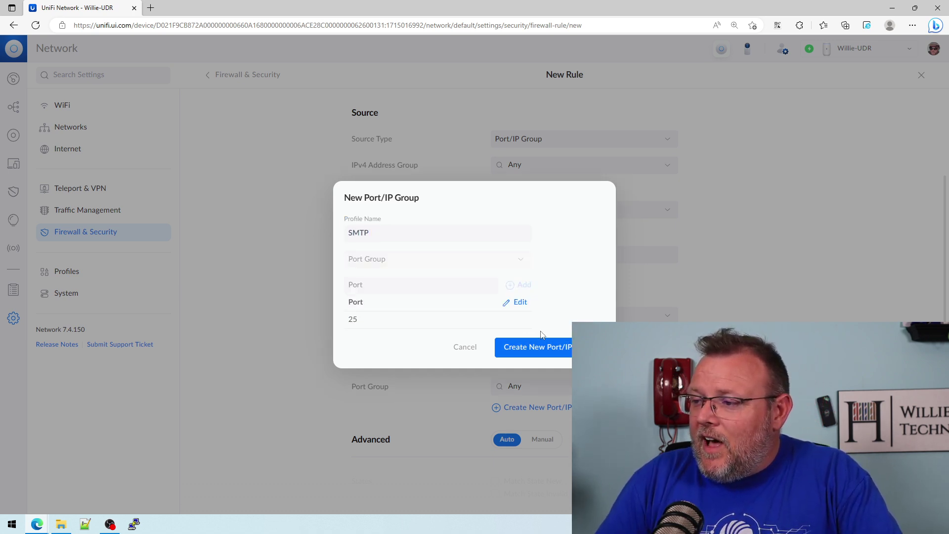
{"action": "left_click", "coordinate": [541, 348]}
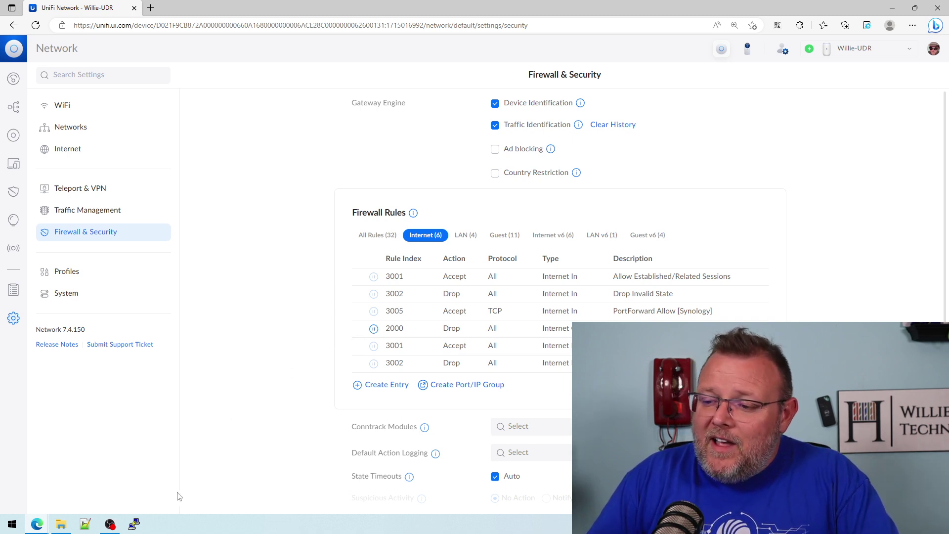
Retest the firewall from PuTTY by opening a Telnet connection to smtp.aol.com on port 25.
{"action": "left_click", "coordinate": [134, 523]}
{"action": "left_click", "coordinate": [503, 237]}
{"action": "double_click", "coordinate": [550, 216]}
{"action": "type", "text": "25"}
{"action": "left_click", "coordinate": [500, 218]}
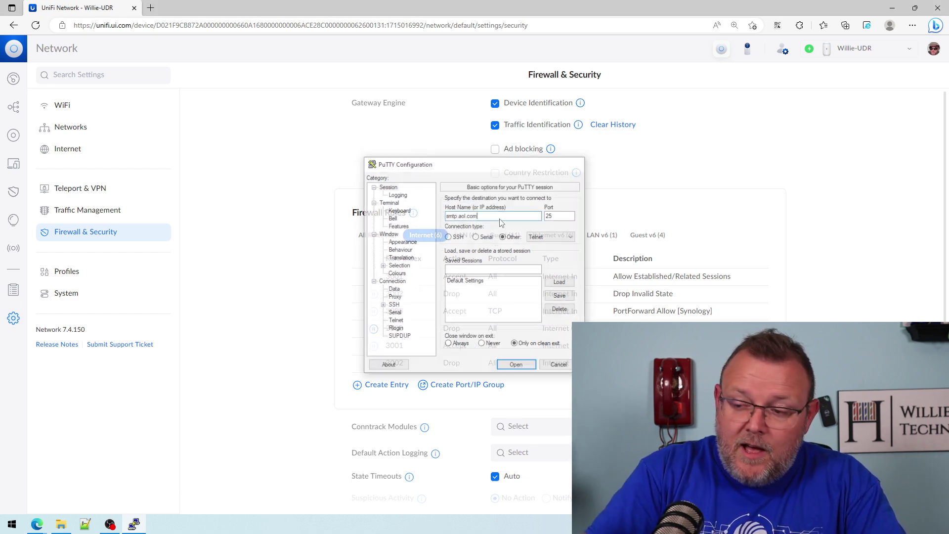
{"action": "key", "text": "Return"}
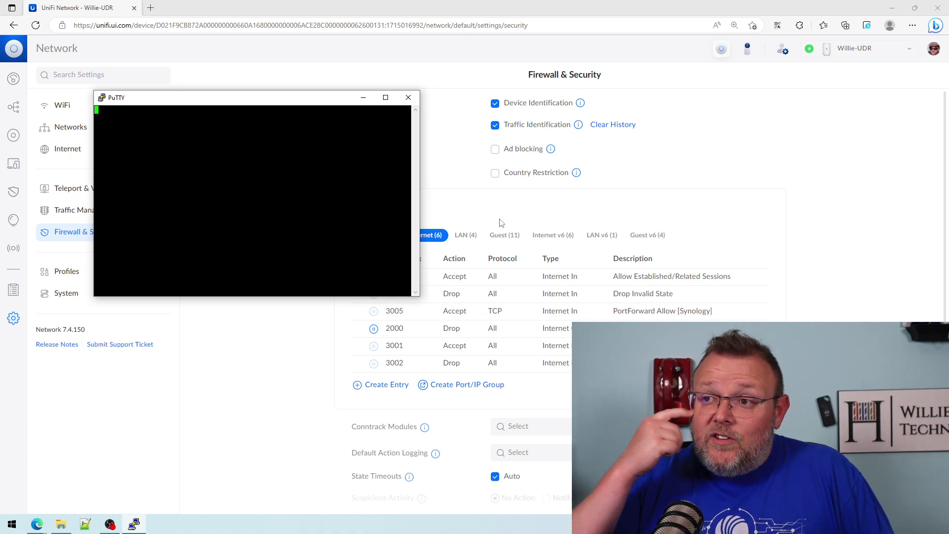